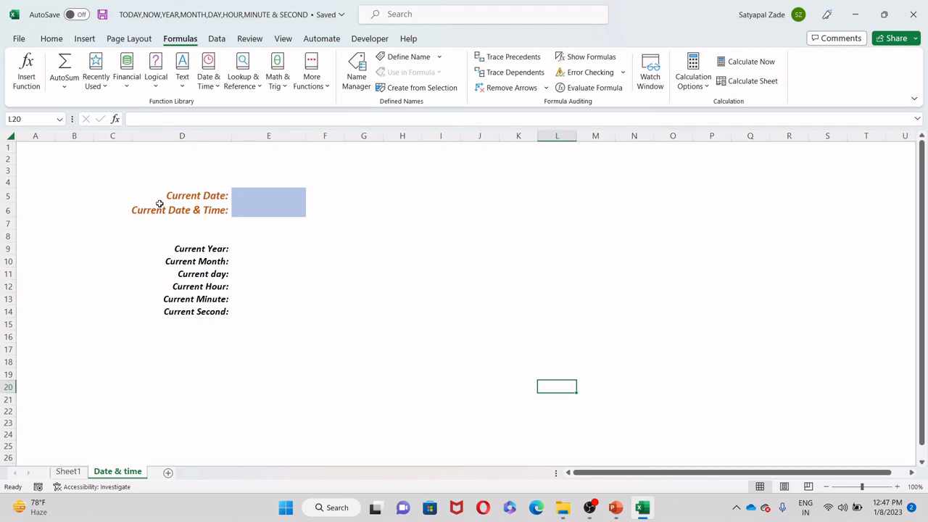
Step: Enter the formula =TODAY() in cell E5 for the Current Date
{"action": "left_click", "coordinate": [247, 201]}
{"action": "key", "text": "Return"}
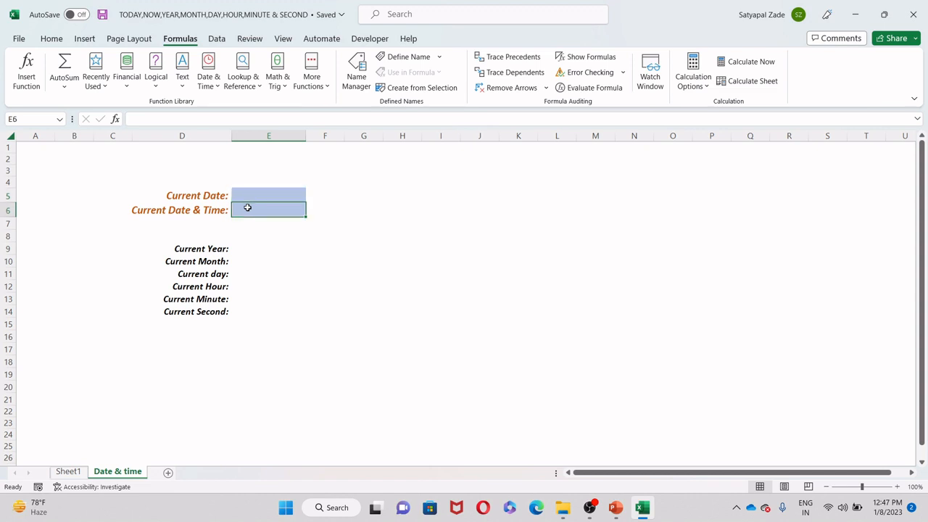
{"action": "key", "text": "Return"}
{"action": "type", "text": "="}
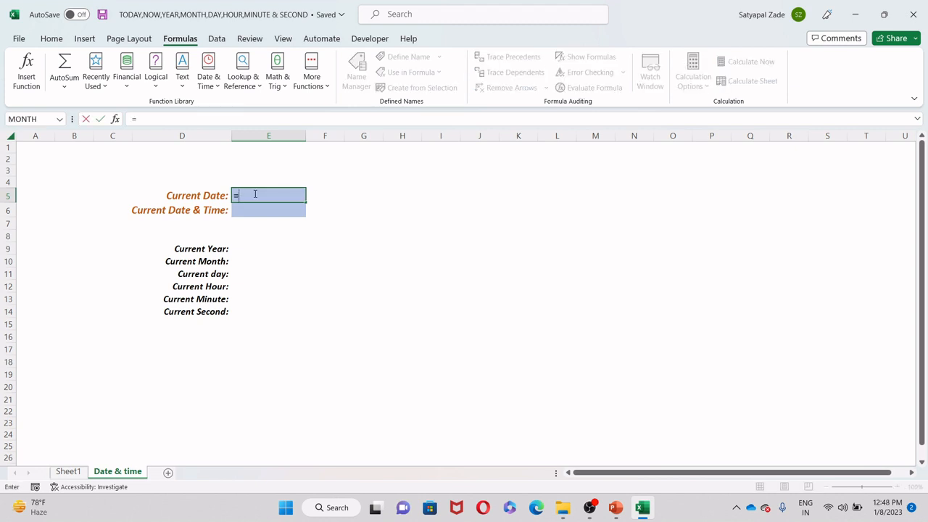
{"action": "type", "text": "toda"}
{"action": "key", "text": "Tab"}
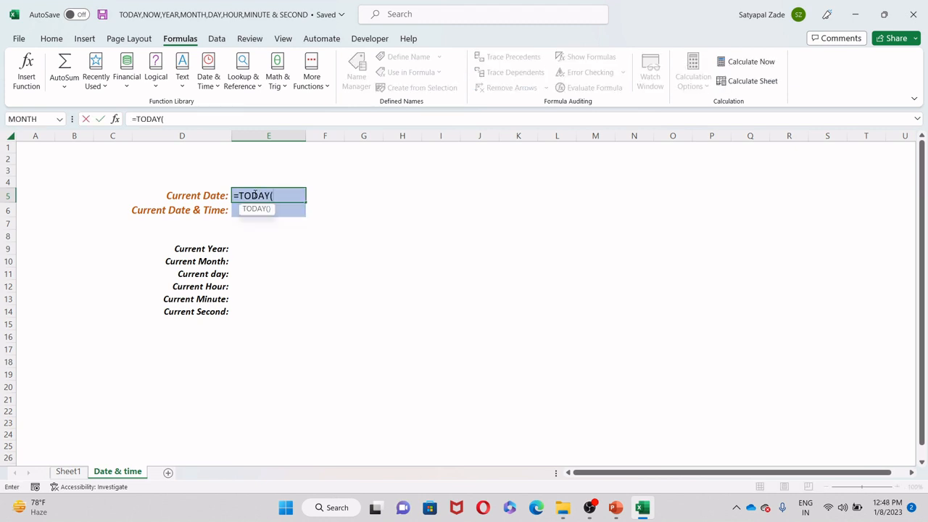
{"action": "type", "text": ")"}
{"action": "key", "text": "Return"}
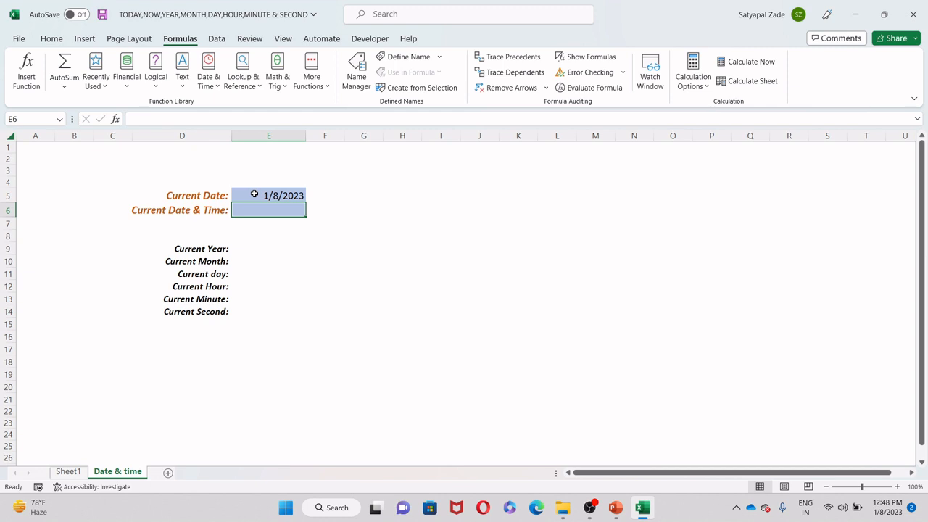
Step: Enter the formula =NOW() in cell E6 for the Current Date & Time
{"action": "type", "text": "=now"}
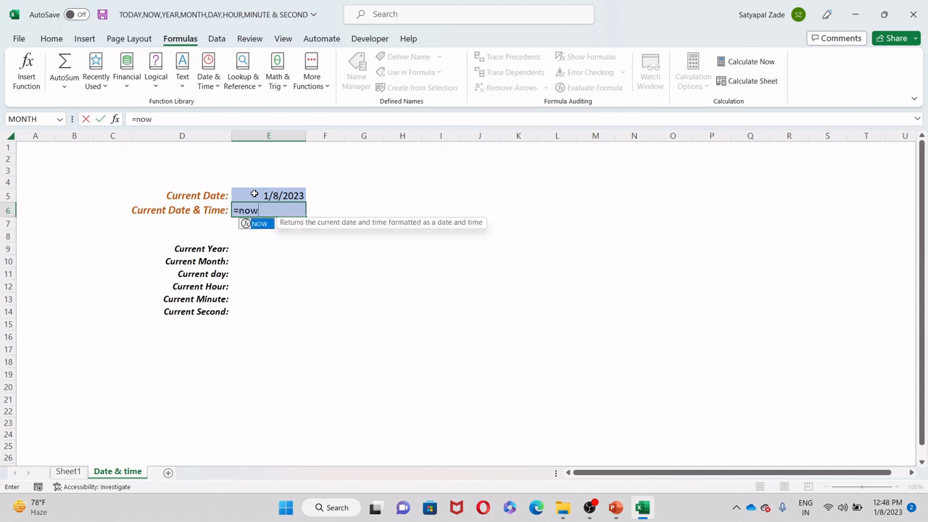
{"action": "key", "text": "Tab"}
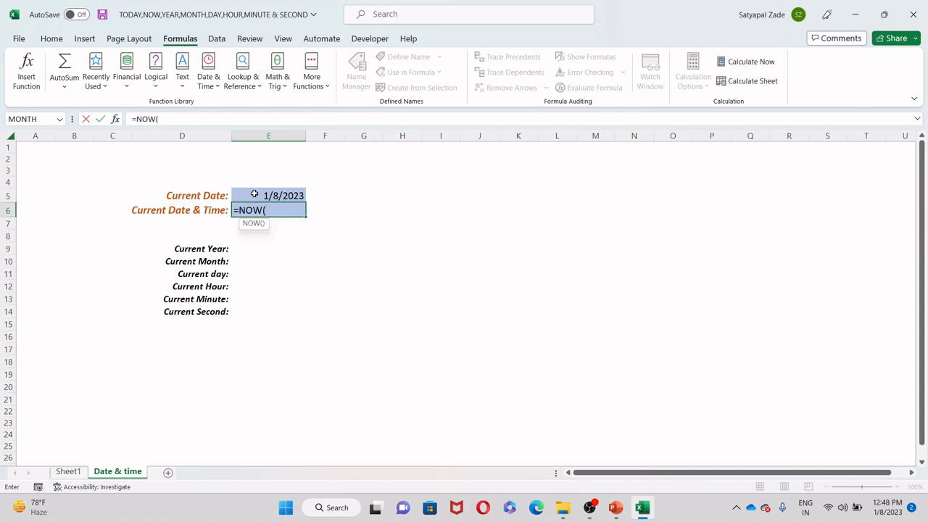
{"action": "type", "text": ")"}
{"action": "key", "text": "Return"}
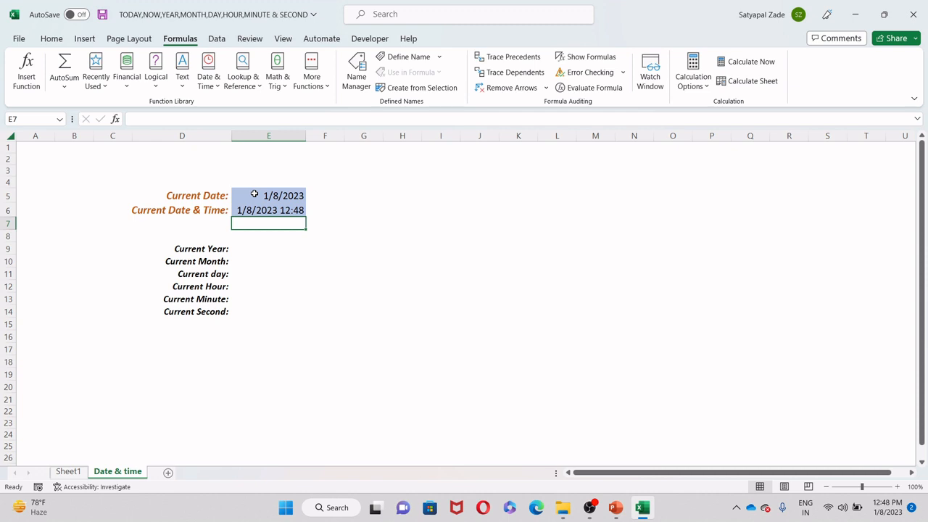
{"action": "left_click_drag", "start_coordinate": [208, 247], "coordinate": [206, 312]}
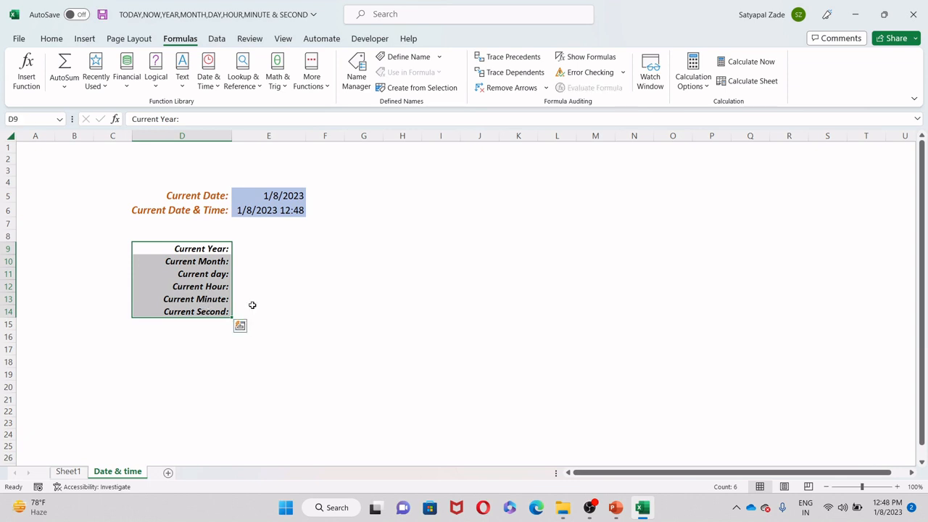
{"action": "left_click", "coordinate": [204, 258]}
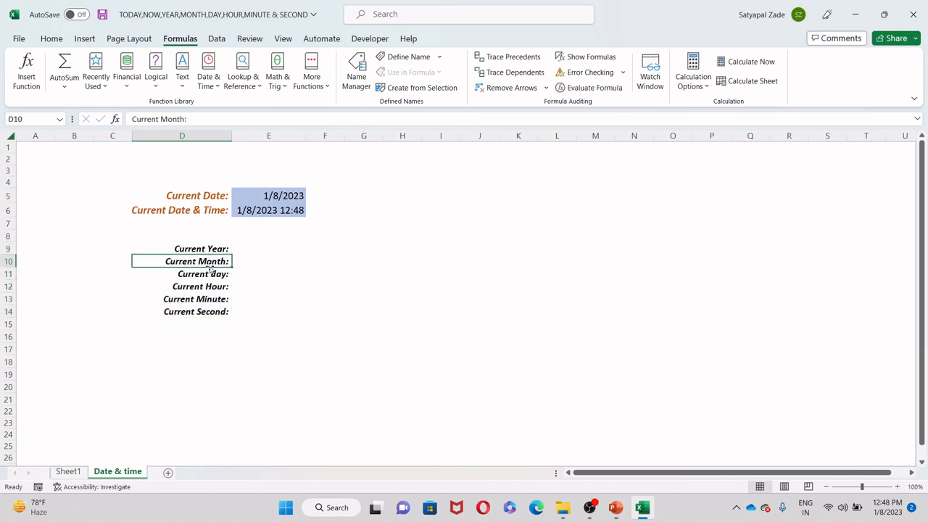
{"action": "left_click", "coordinate": [210, 273]}
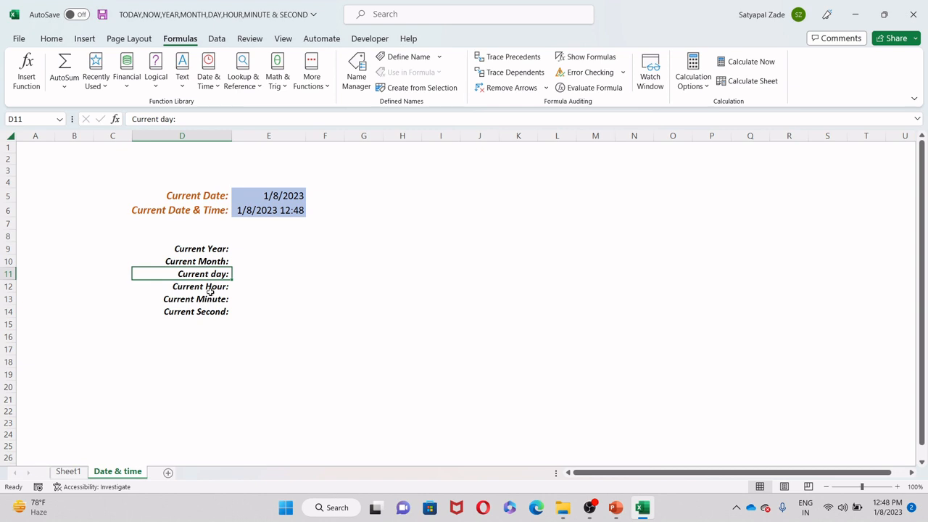
{"action": "left_click", "coordinate": [210, 287]}
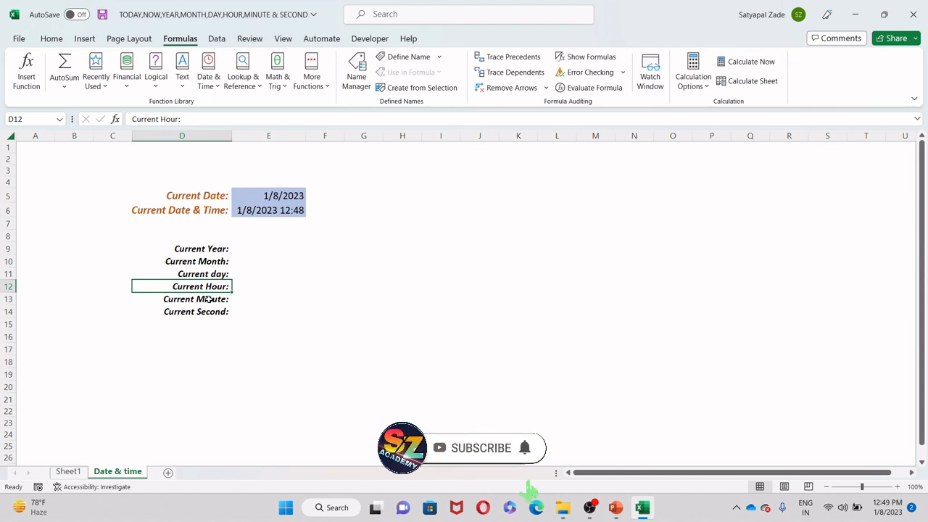
Step: Enter a YEAR formula in cell E9 that extracts the Current Year from the date in E5, =YEAR(E5)
{"action": "left_click", "coordinate": [251, 251]}
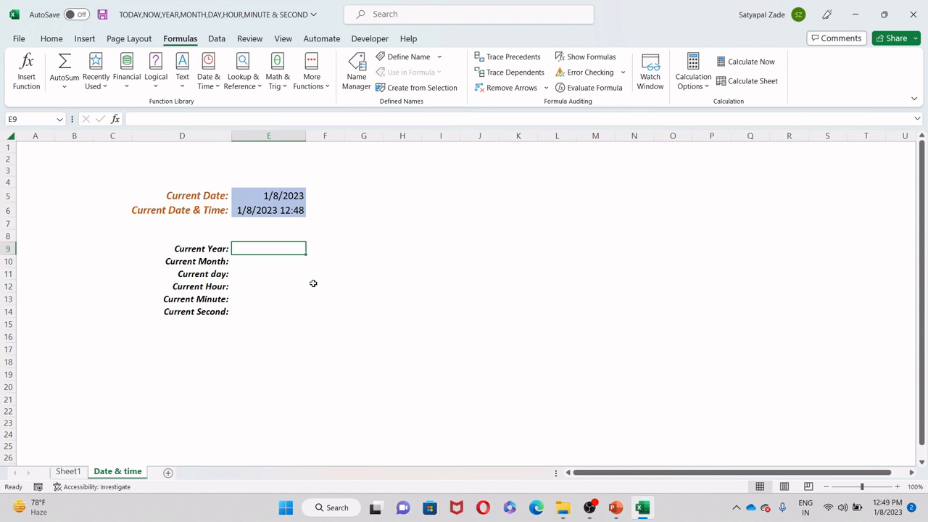
{"action": "type", "text": "=year"}
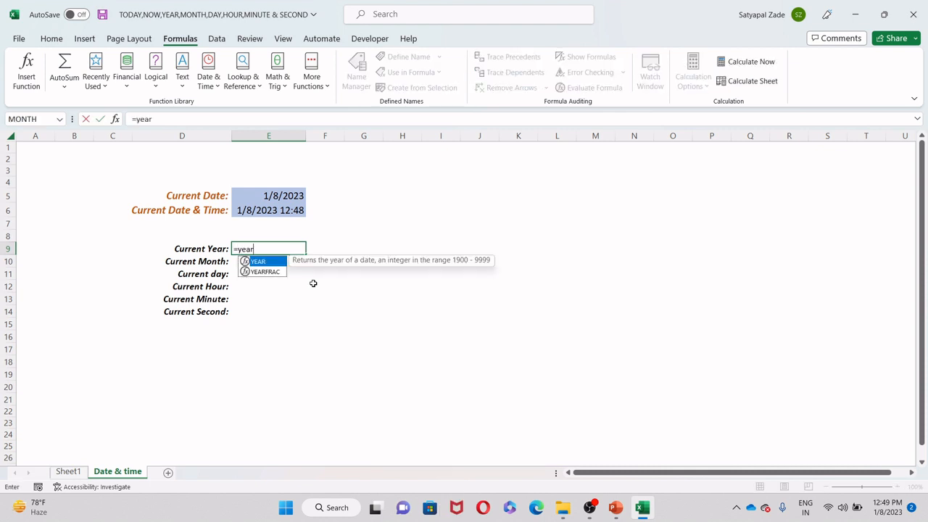
{"action": "key", "text": "Tab"}
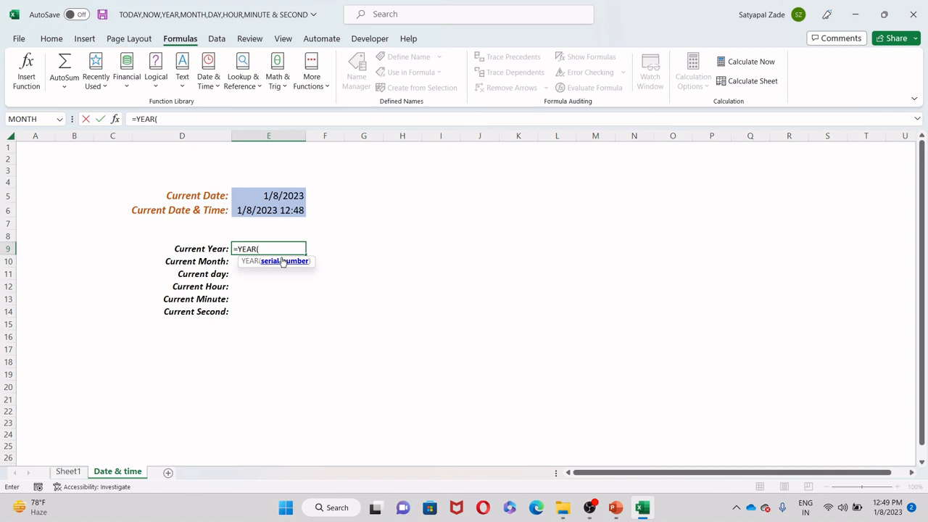
{"action": "left_click", "coordinate": [278, 195]}
{"action": "type", "text": ")"}
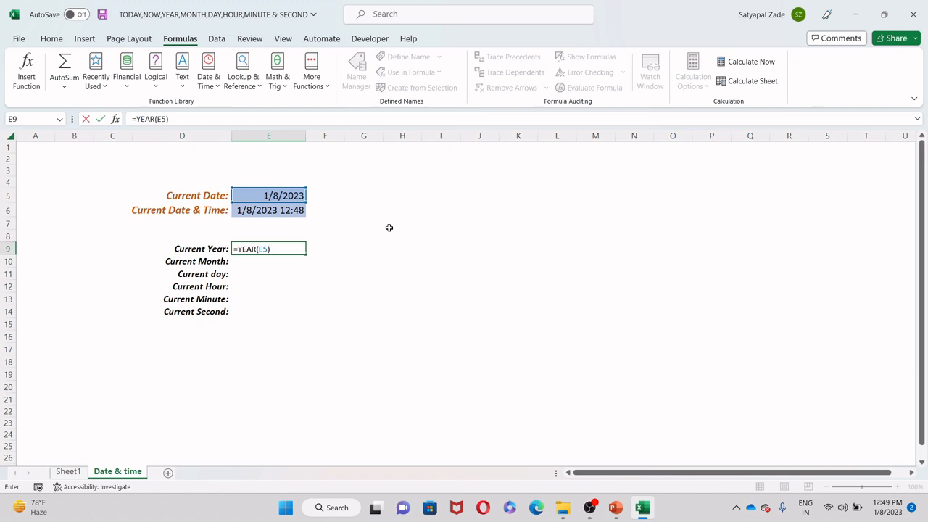
{"action": "key", "text": "Return"}
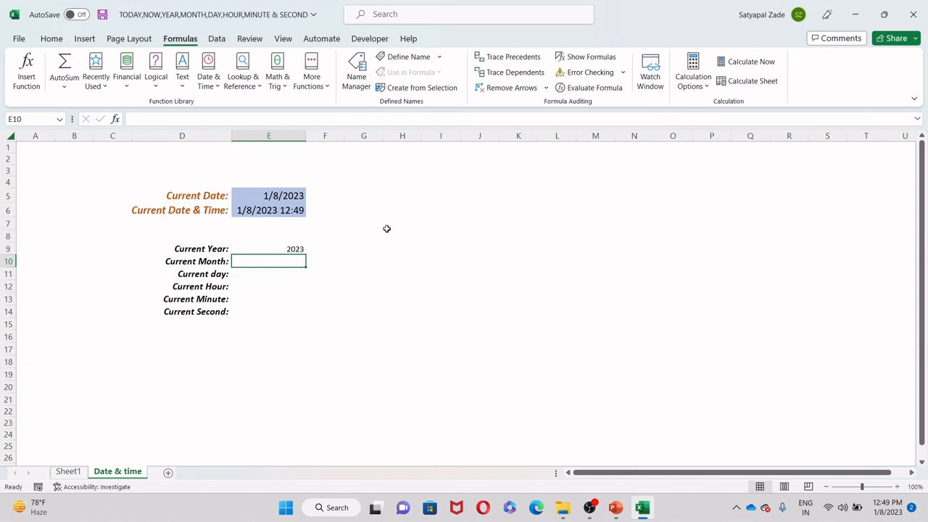
Step: Examine the Current Year formula in E9 and the date cell it refers to
{"action": "left_click", "coordinate": [270, 251]}
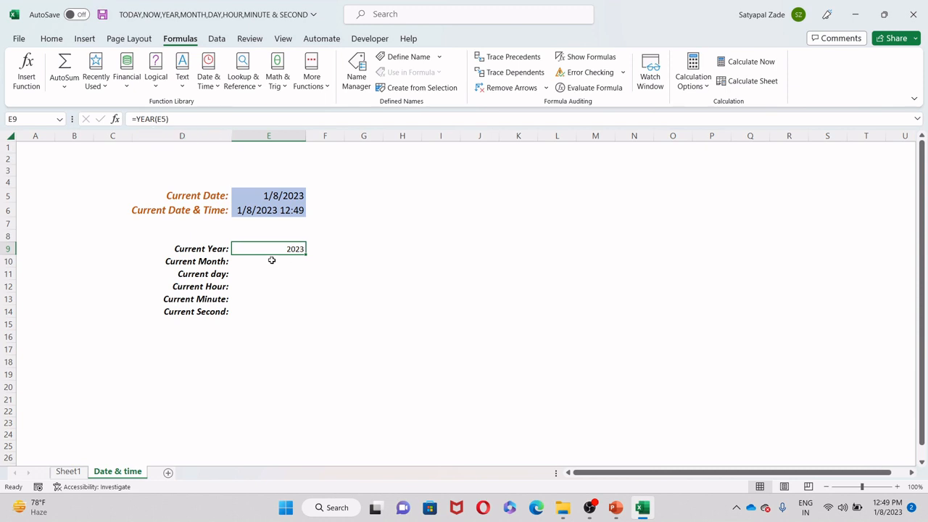
{"action": "key", "text": "F2"}
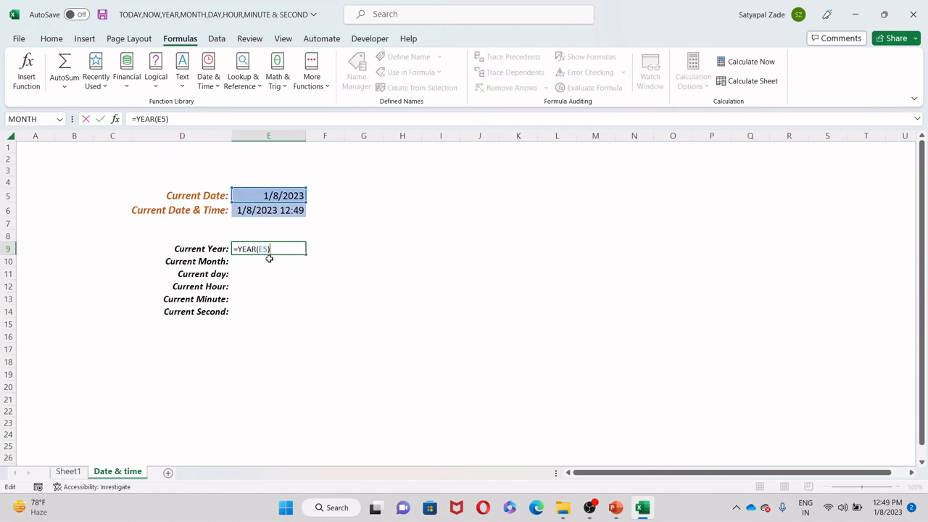
{"action": "left_click", "coordinate": [277, 197]}
{"action": "left_click_drag", "start_coordinate": [277, 197], "coordinate": [274, 208]}
{"action": "left_click", "coordinate": [283, 244]}
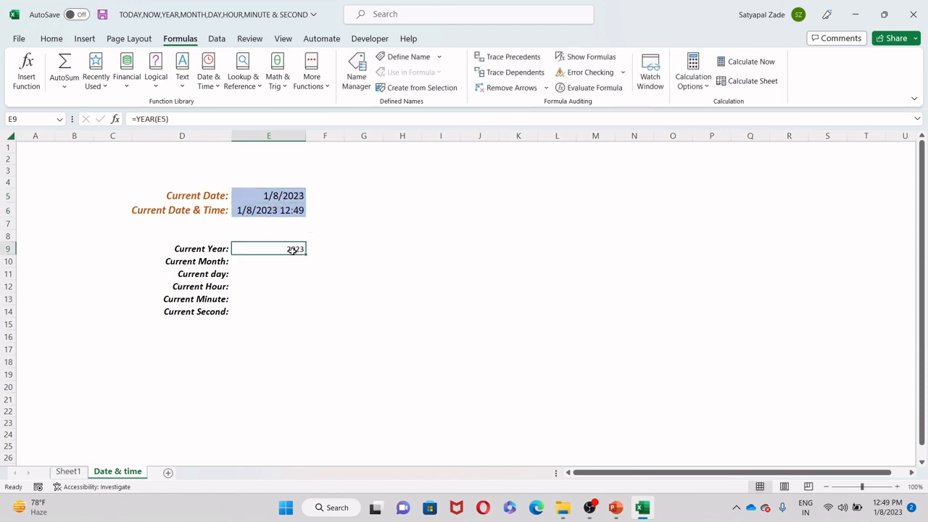
{"action": "key", "text": "F2"}
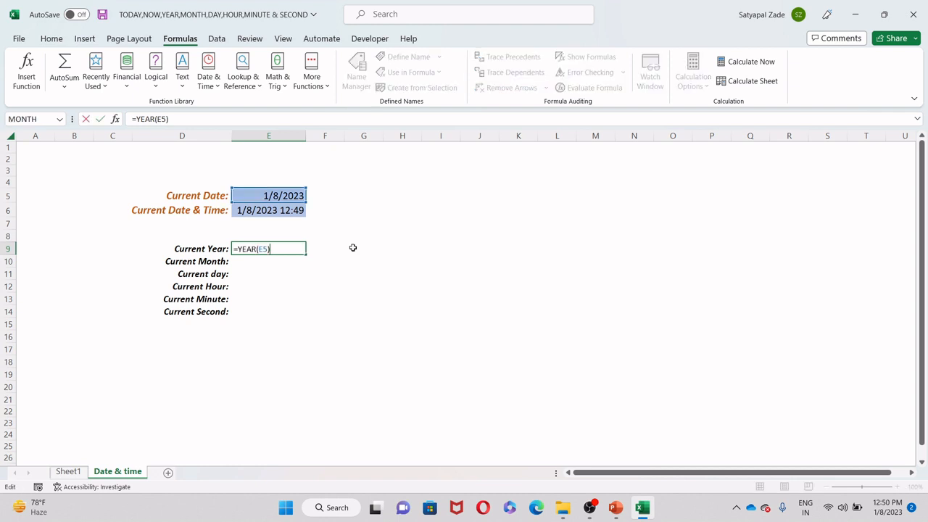
{"action": "left_click", "coordinate": [292, 210]}
{"action": "key", "text": "Return"}
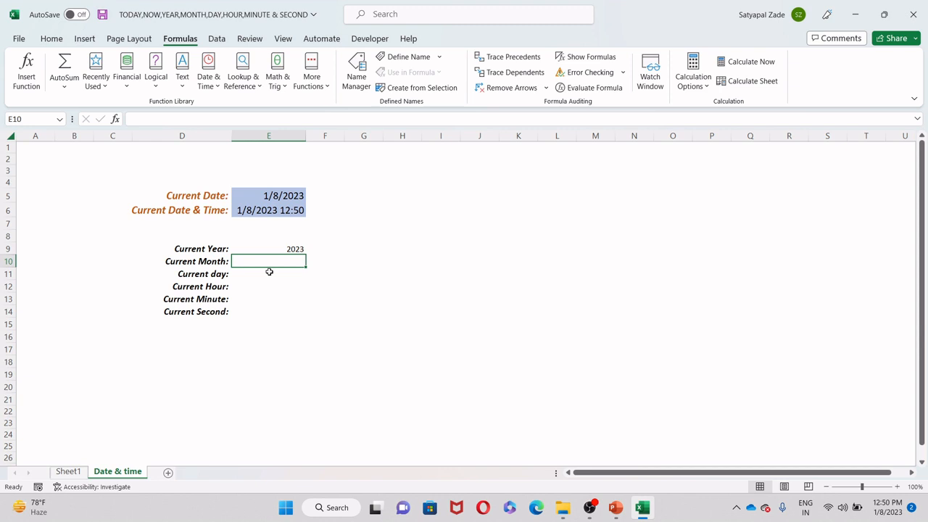
Step: Enter a MONTH formula in cell E10 that extracts the Current Month from the date in E5, =MONTH(E5)
{"action": "type", "text": "=month"}
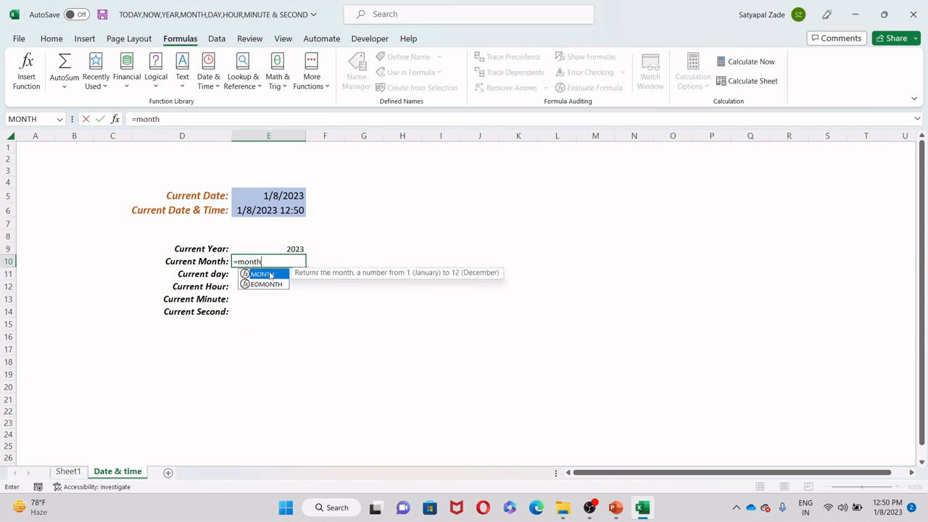
{"action": "double_click", "coordinate": [270, 274]}
{"action": "key", "text": "Up"}
{"action": "key", "text": "Up"}
{"action": "key", "text": "Up"}
{"action": "key", "text": "Up"}
{"action": "key", "text": "Up"}
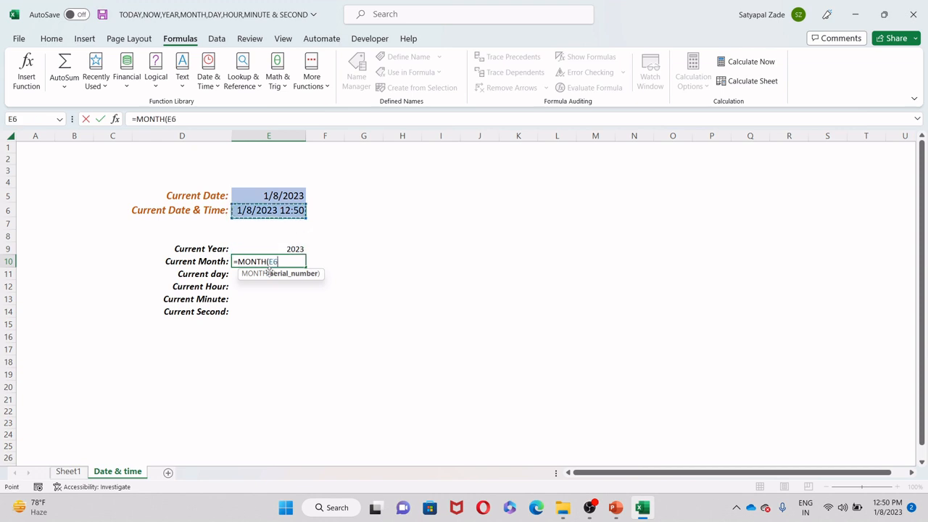
{"action": "type", "text": ")"}
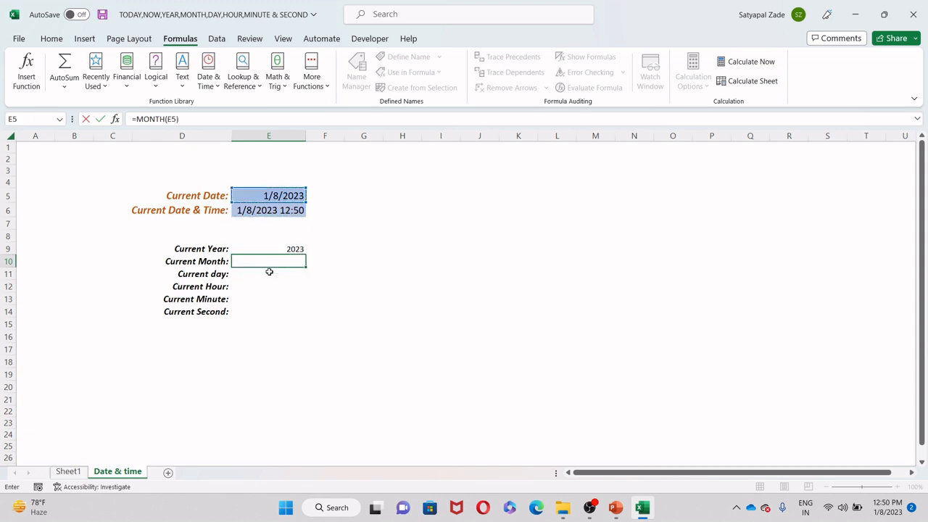
{"action": "key", "text": "Return"}
Step: Enter =DAY(E5) in cell E11 for the Current day and check the month and day formulas
{"action": "type", "text": "="}
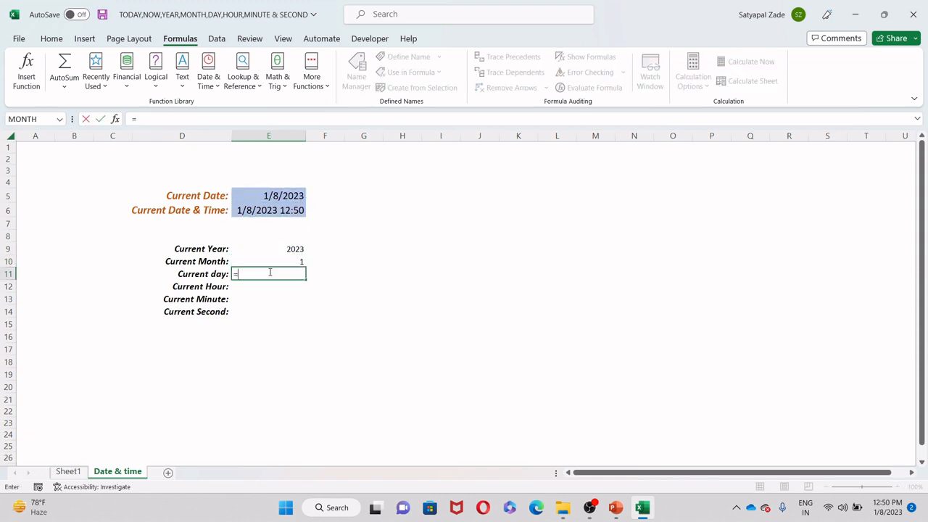
{"action": "type", "text": "day("}
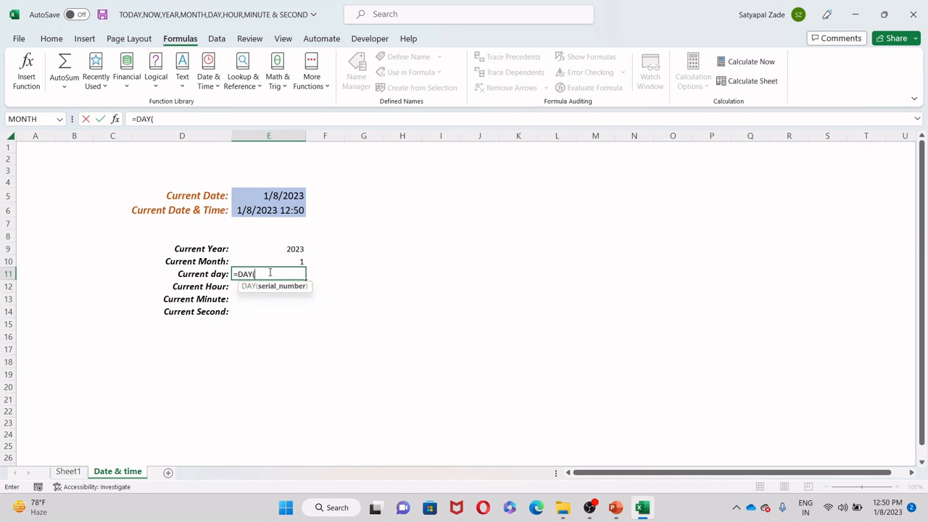
{"action": "key", "text": "Up"}
{"action": "key", "text": "Up"}
{"action": "key", "text": "Up"}
{"action": "key", "text": "Up"}
{"action": "key", "text": "Up"}
{"action": "key", "text": "Up"}
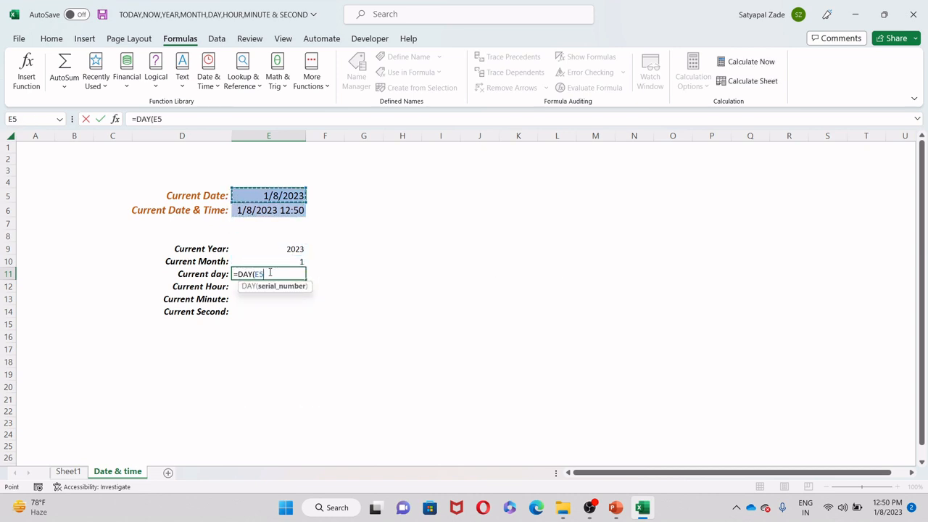
{"action": "type", "text": ")"}
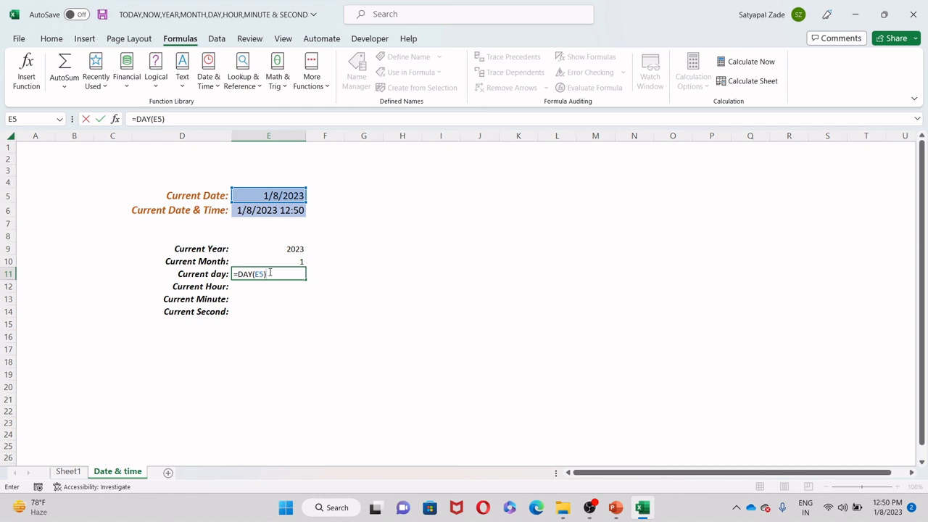
{"action": "key", "text": "Return"}
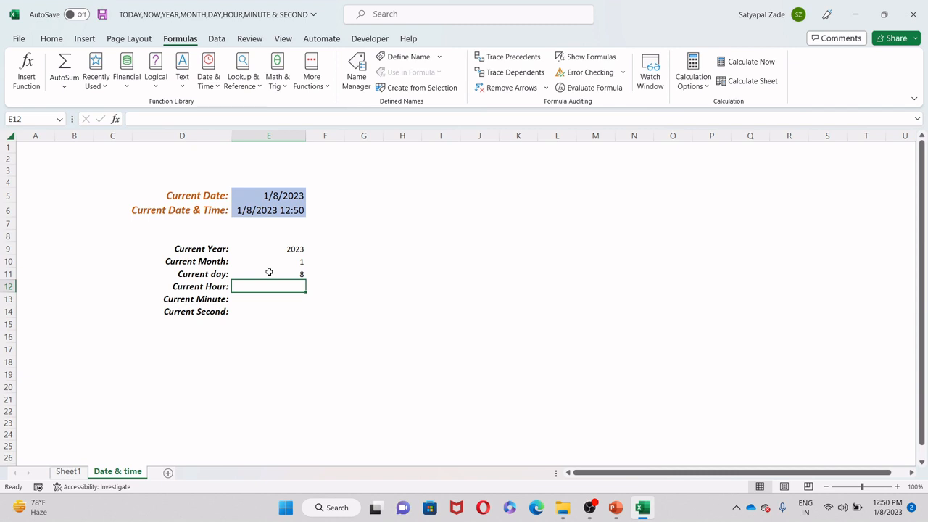
{"action": "left_click", "coordinate": [278, 263]}
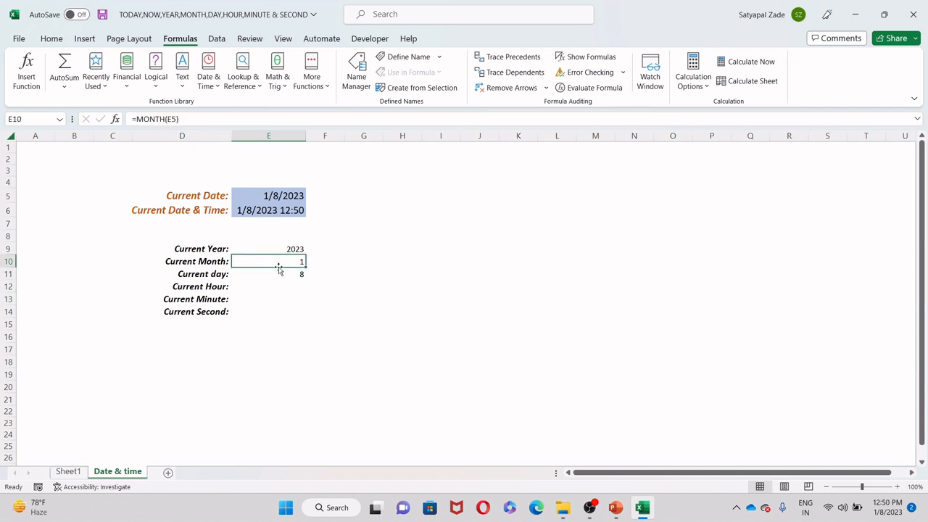
{"action": "left_click", "coordinate": [281, 276]}
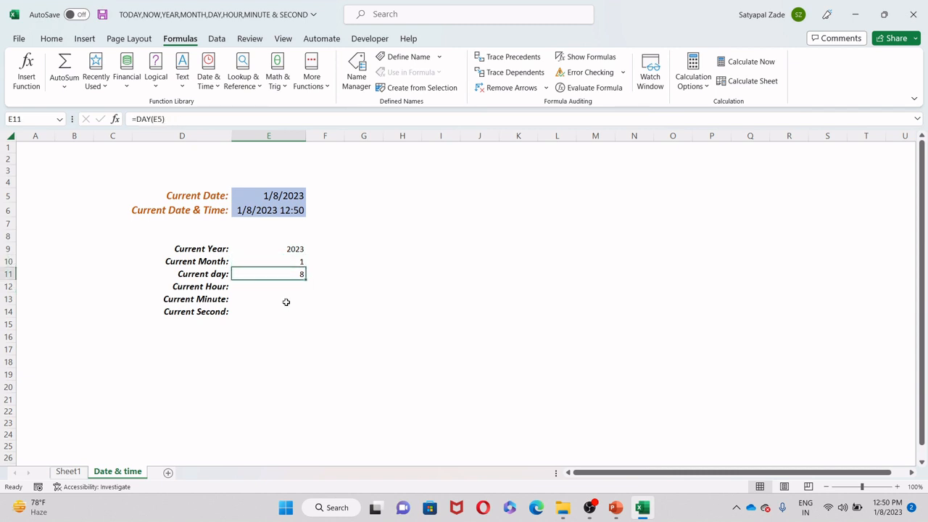
Step: Enter an HOUR formula in cell E12 for the Current Hour that refers to E5, =HOUR(E5)
{"action": "left_click", "coordinate": [274, 284]}
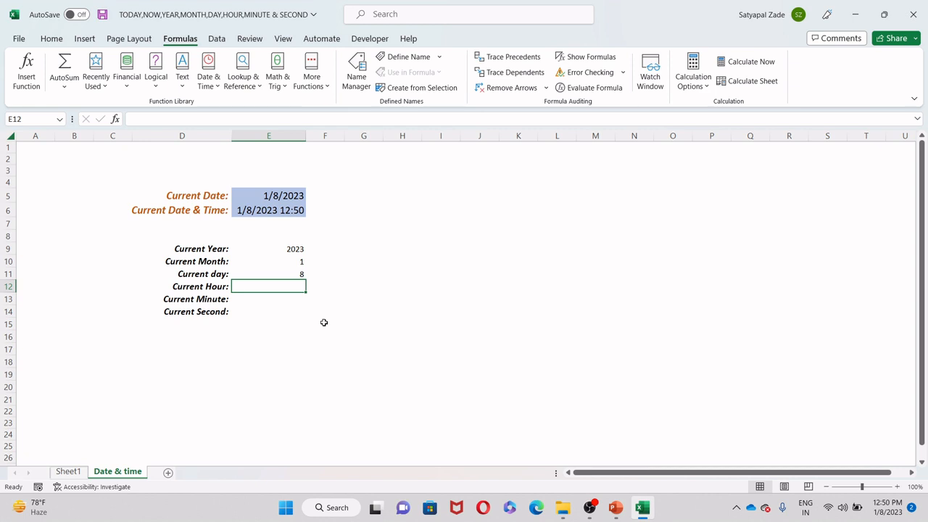
{"action": "type", "text": "="}
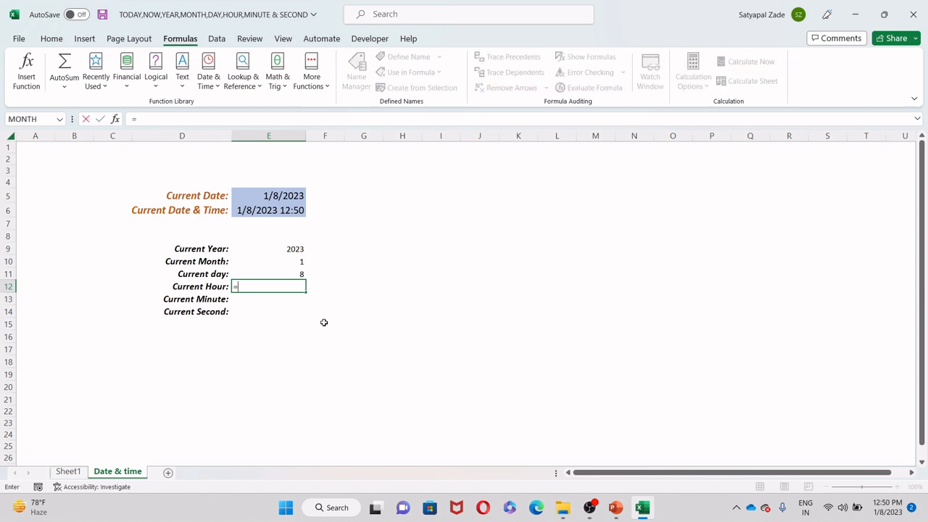
{"action": "type", "text": "Hour"}
{"action": "key", "text": "Tab"}
{"action": "key", "text": "Up"}
{"action": "key", "text": "Up"}
{"action": "key", "text": "Up"}
{"action": "key", "text": "Up"}
{"action": "key", "text": "Up"}
{"action": "key", "text": "Up"}
{"action": "key", "text": "Up"}
{"action": "type", "text": ")"}
{"action": "key", "text": "Return"}
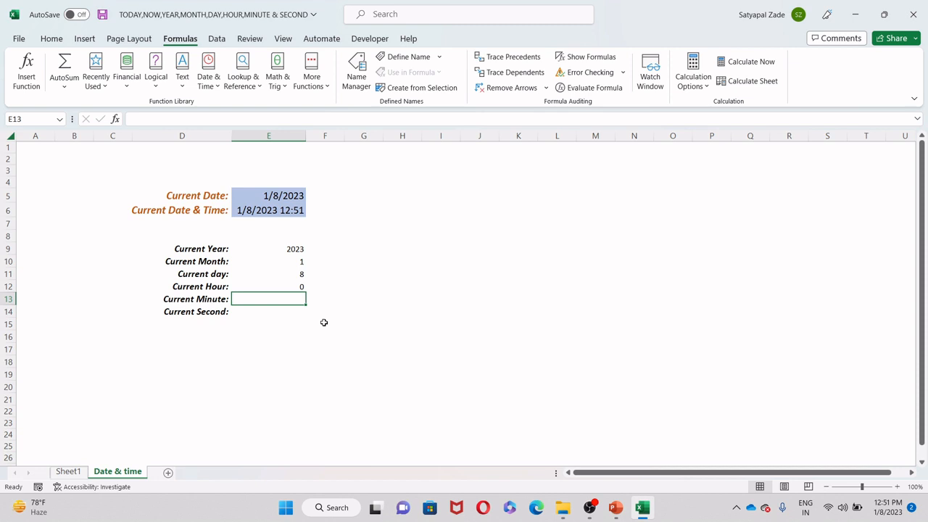
Step: Change the Current Hour formula in E12 to refer to the date and time in E6, =HOUR(E6)
{"action": "left_click", "coordinate": [293, 288]}
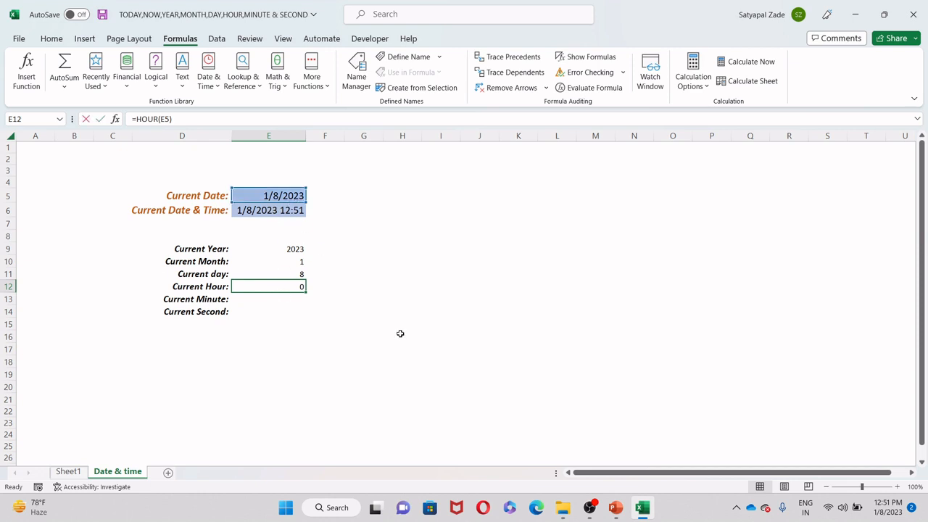
{"action": "key", "text": "F2"}
{"action": "left_click", "coordinate": [290, 210]}
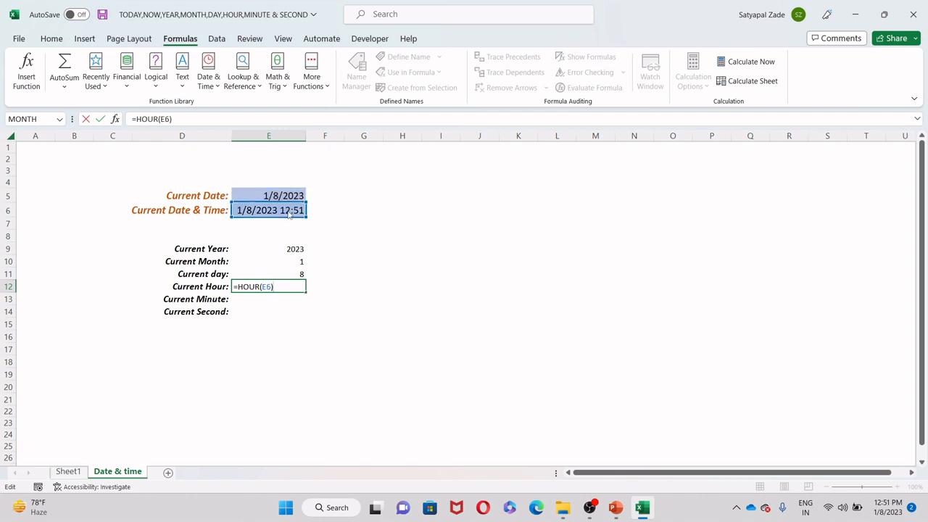
{"action": "key", "text": "Return"}
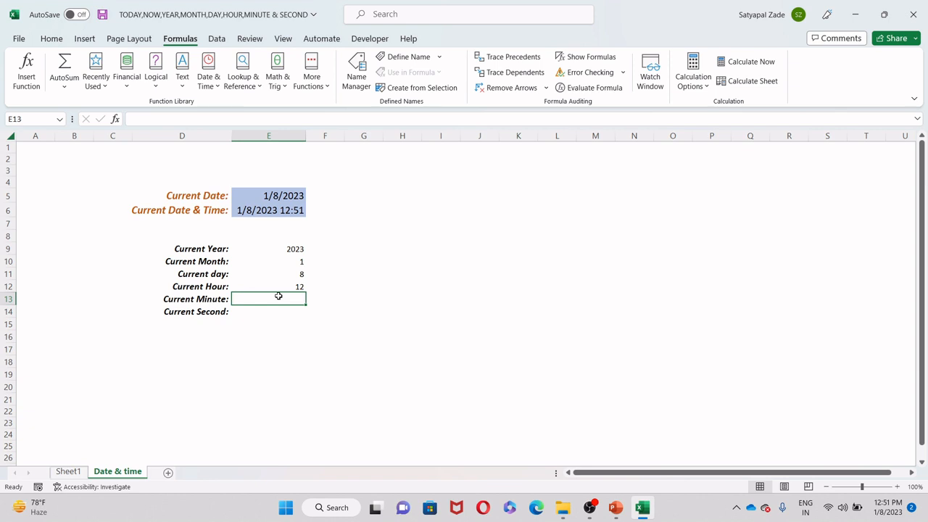
Step: Enter a MINUTE formula in cell E13 for the Current Minute that refers to E6, =MINUTE(E6)
{"action": "type", "text": "="}
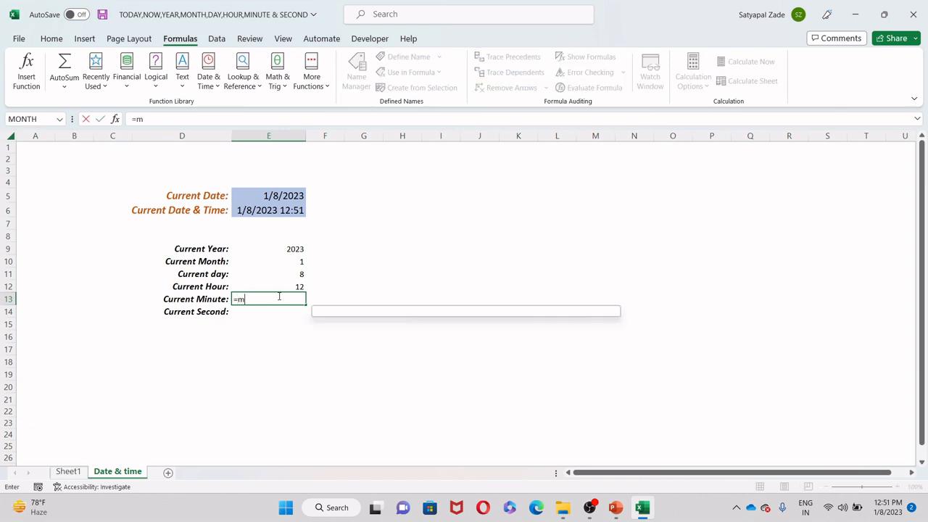
{"action": "type", "text": "minu"}
{"action": "key", "text": "Tab"}
{"action": "key", "text": "Up"}
{"action": "key", "text": "Up"}
{"action": "key", "text": "Up"}
{"action": "key", "text": "Up"}
{"action": "key", "text": "Up"}
{"action": "key", "text": "Up"}
{"action": "key", "text": "Up"}
{"action": "type", "text": ")"}
{"action": "key", "text": "Return"}
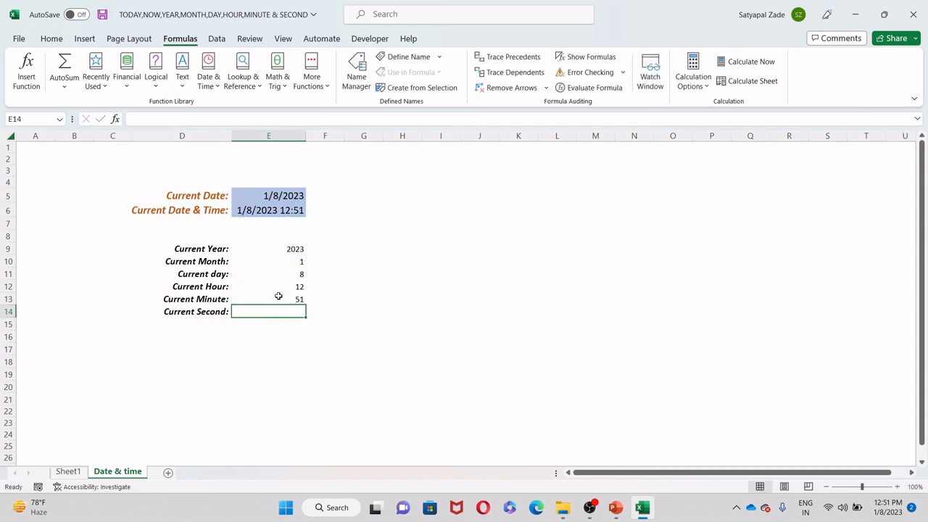
Step: Enter a SECOND formula in cell E14 for the Current Second that refers to E6, =SECOND(E6)
{"action": "type", "text": "="}
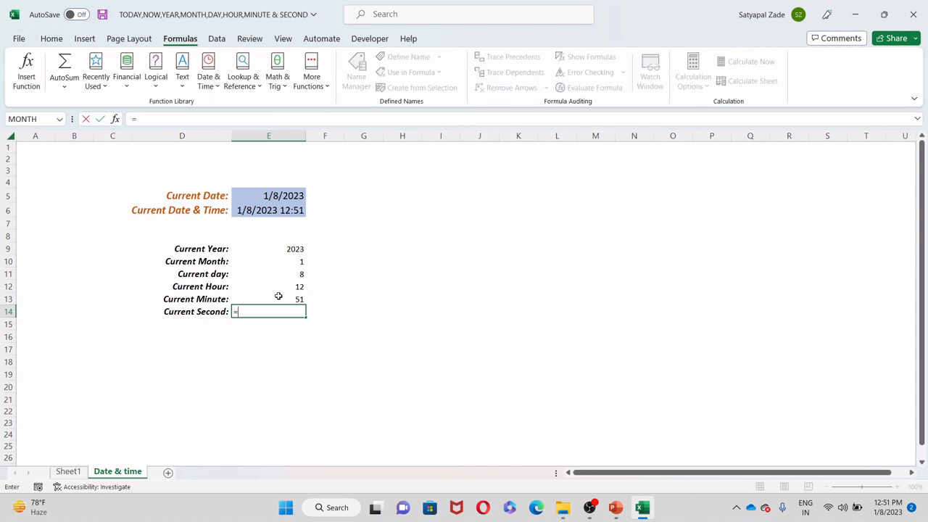
{"action": "type", "text": "seco"}
{"action": "key", "text": "Tab"}
{"action": "key", "text": "Up"}
{"action": "key", "text": "Up"}
{"action": "key", "text": "Up"}
{"action": "key", "text": "Up"}
{"action": "key", "text": "Up"}
{"action": "key", "text": "Up"}
{"action": "key", "text": "Up"}
{"action": "key", "text": "Up"}
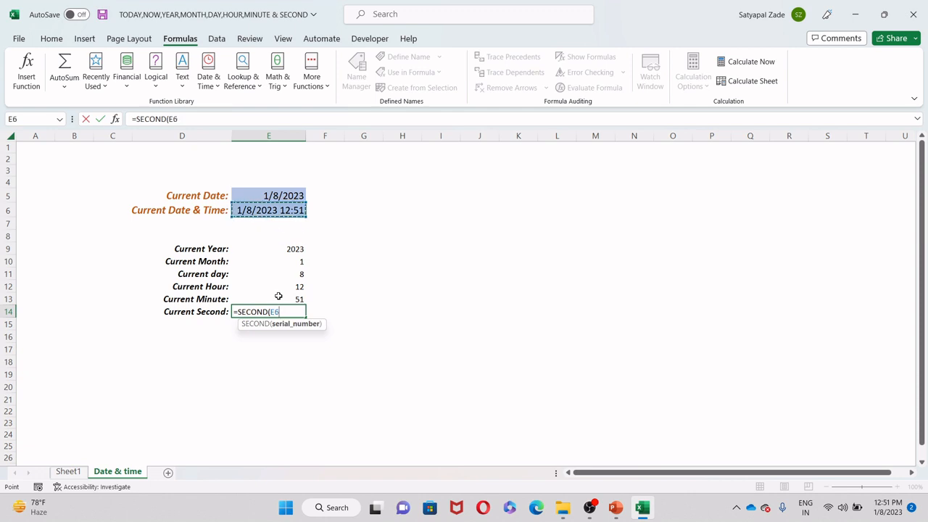
{"action": "type", "text": ")"}
{"action": "key", "text": "Return"}
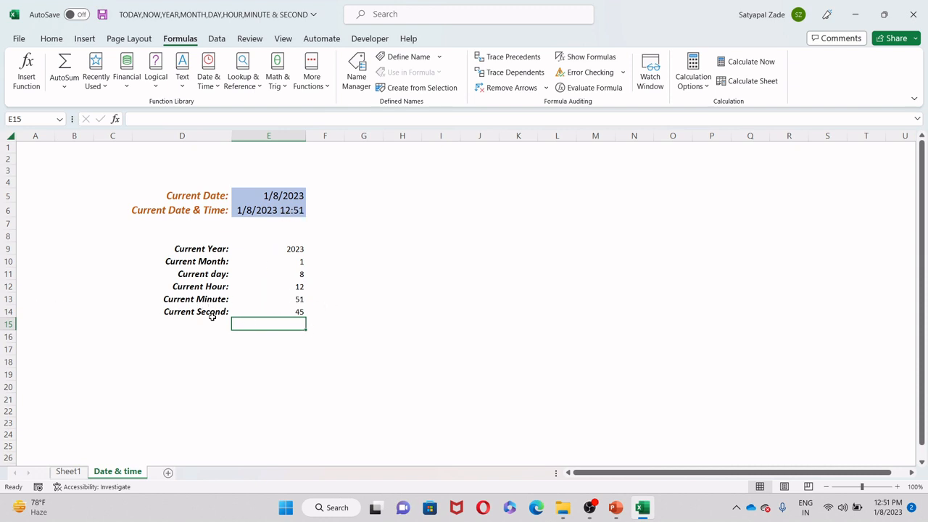
Step: Enter the sample text gshdgsdhgdg in cell H16 to make the sheet recalculate its time values
{"action": "left_click", "coordinate": [403, 335]}
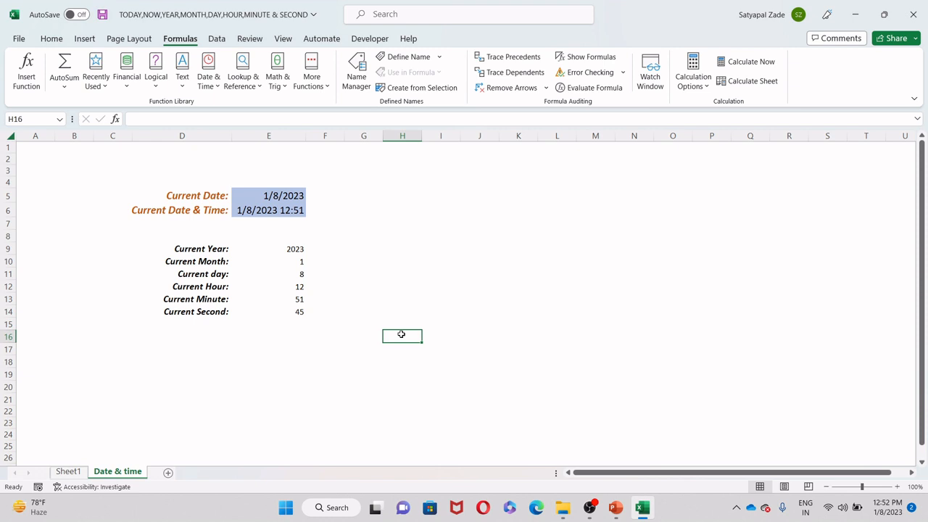
{"action": "type", "text": "gshgsdhgdg"}
{"action": "key", "text": "Return"}
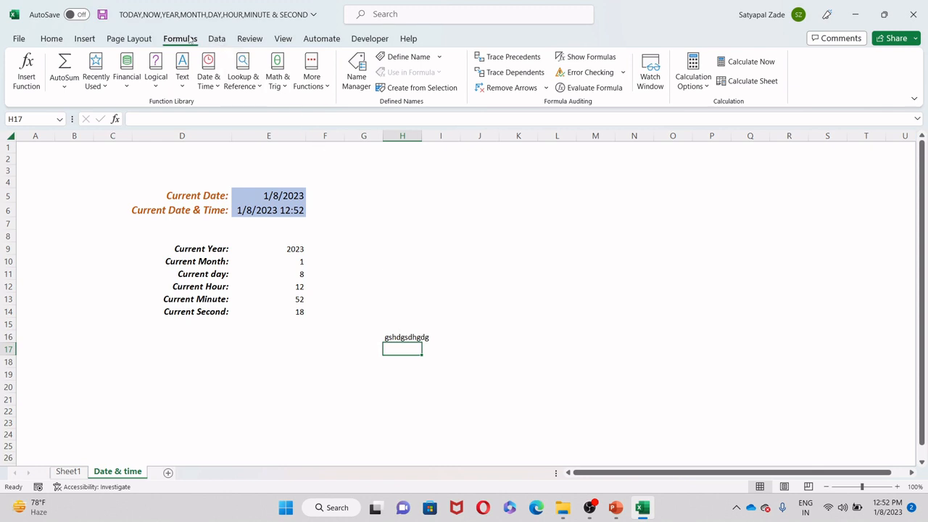
Step: Recalculate the workbook several times to refresh the current date and time, minute and second values
{"action": "left_click", "coordinate": [747, 63]}
{"action": "left_click", "coordinate": [747, 63]}
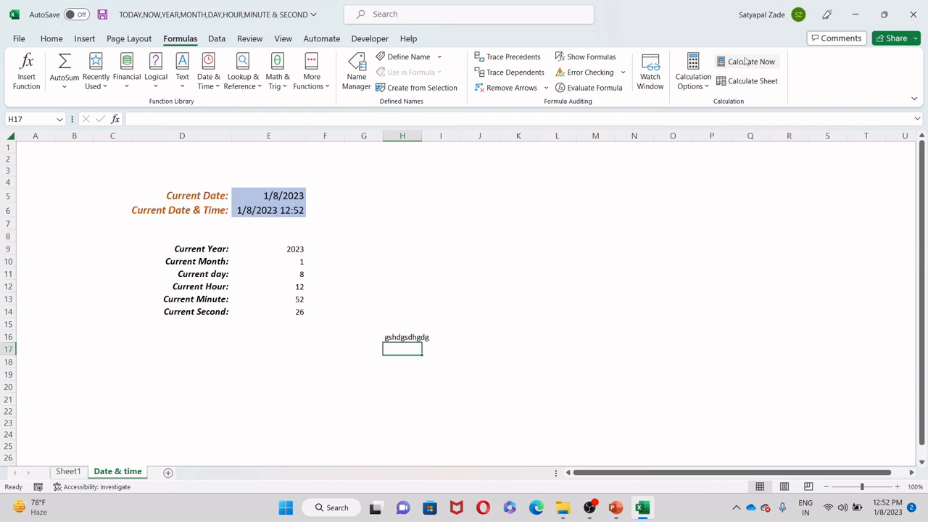
{"action": "left_click", "coordinate": [746, 62]}
{"action": "left_click", "coordinate": [747, 62]}
{"action": "left_click", "coordinate": [745, 61]}
{"action": "left_click", "coordinate": [744, 62]}
{"action": "left_click", "coordinate": [745, 61]}
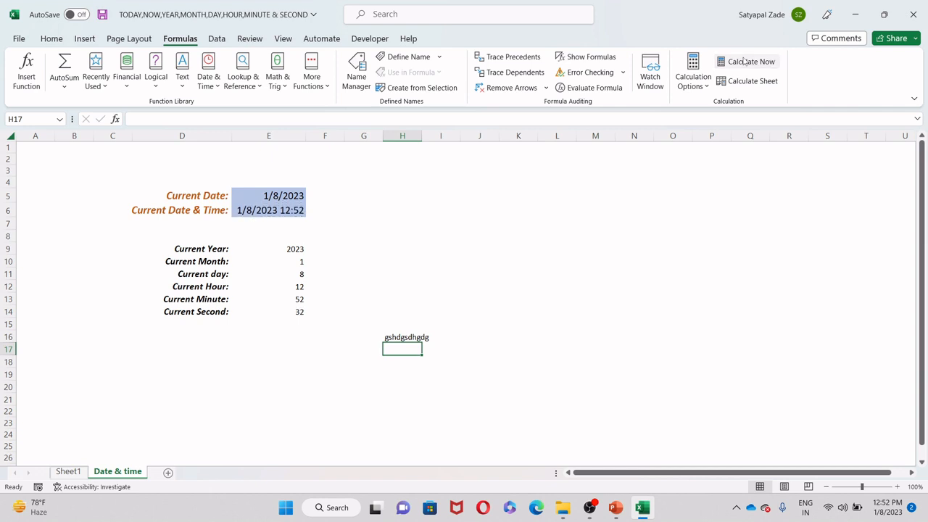